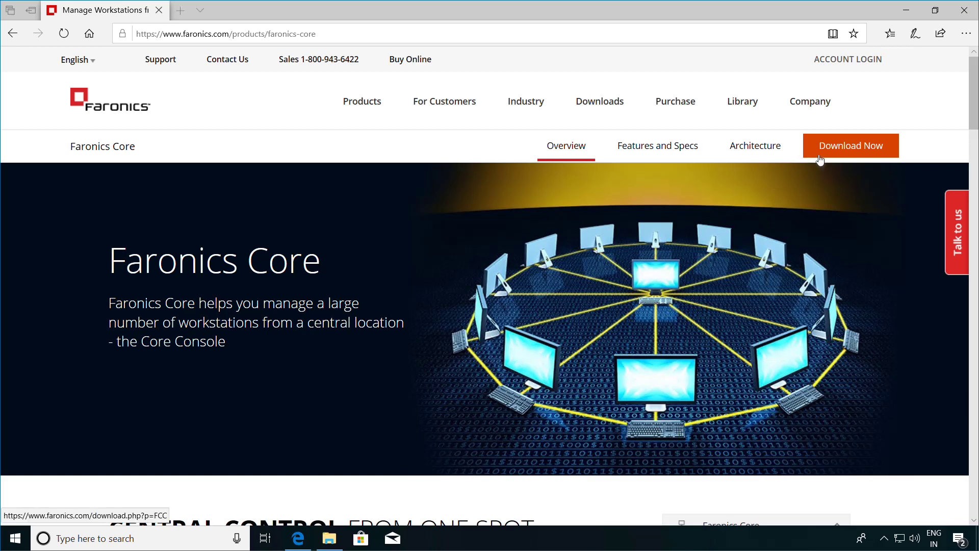
Switch to the Downloads folder holding the 45,263 KB Faronics_Core zip archive
click(329, 538)
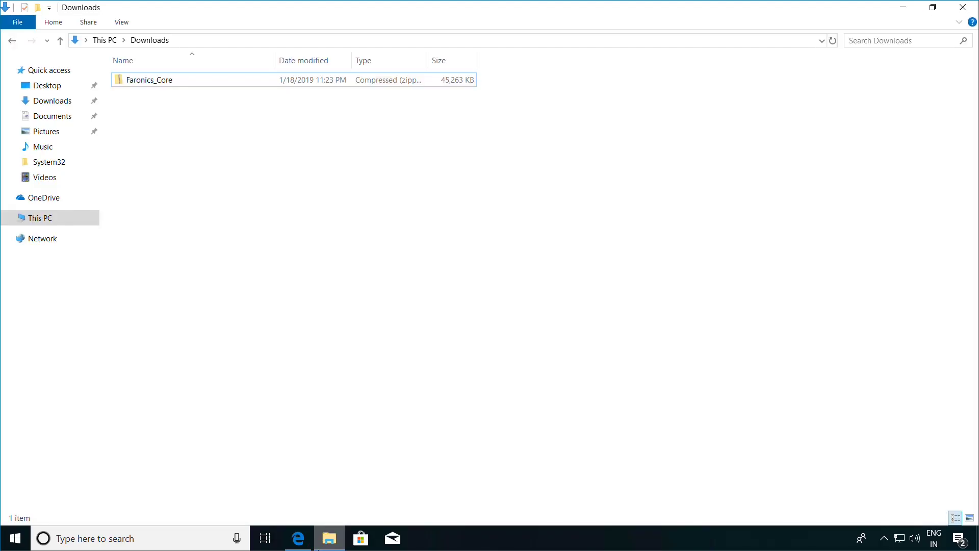
Extract the Faronics_Core zip, then open the inner Faronics_Core folder and select the installer
click(151, 85)
right_click(151, 85)
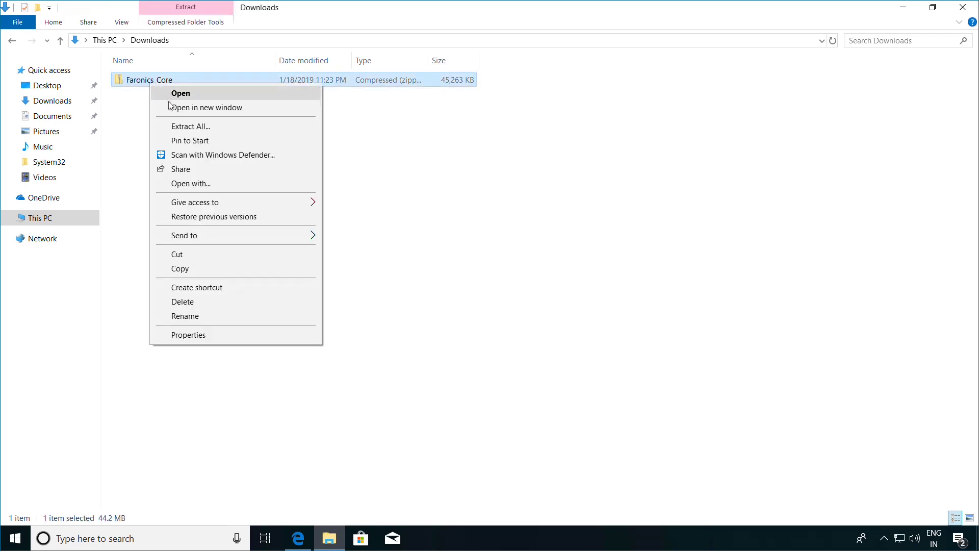
click(185, 124)
click(601, 393)
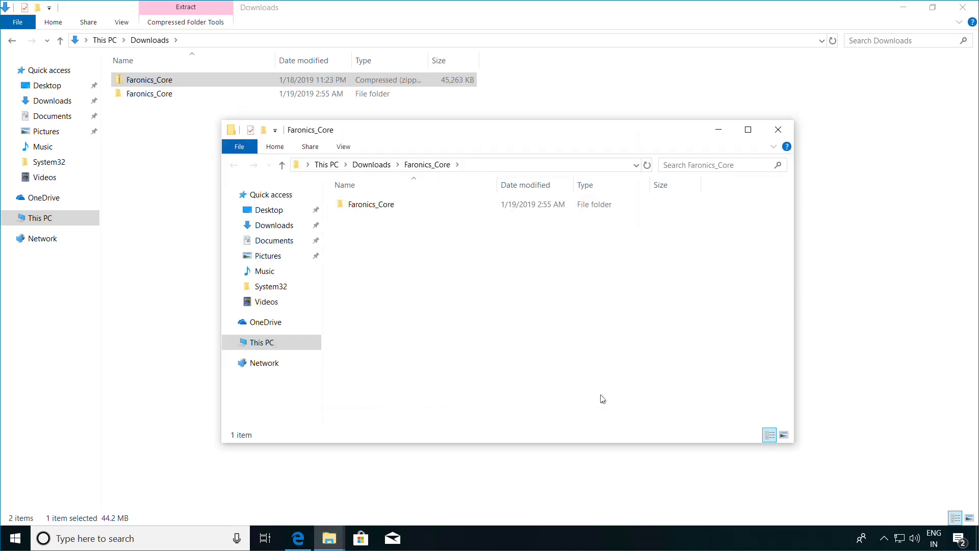
double_click(464, 130)
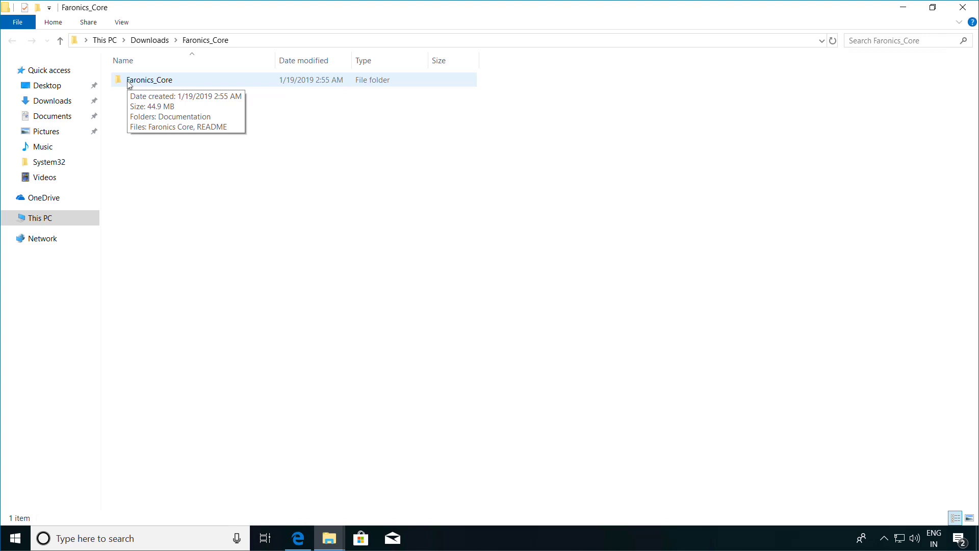
double_click(148, 80)
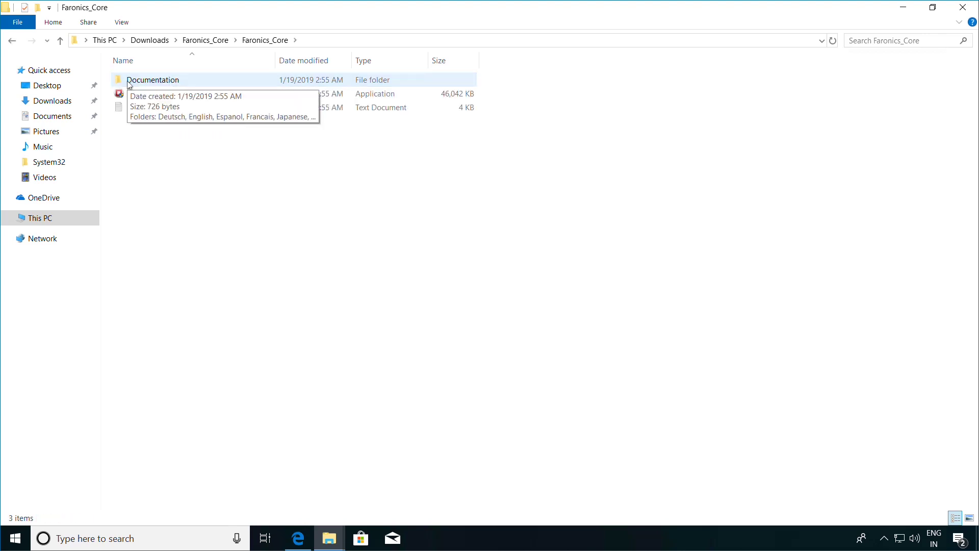
key(Down)
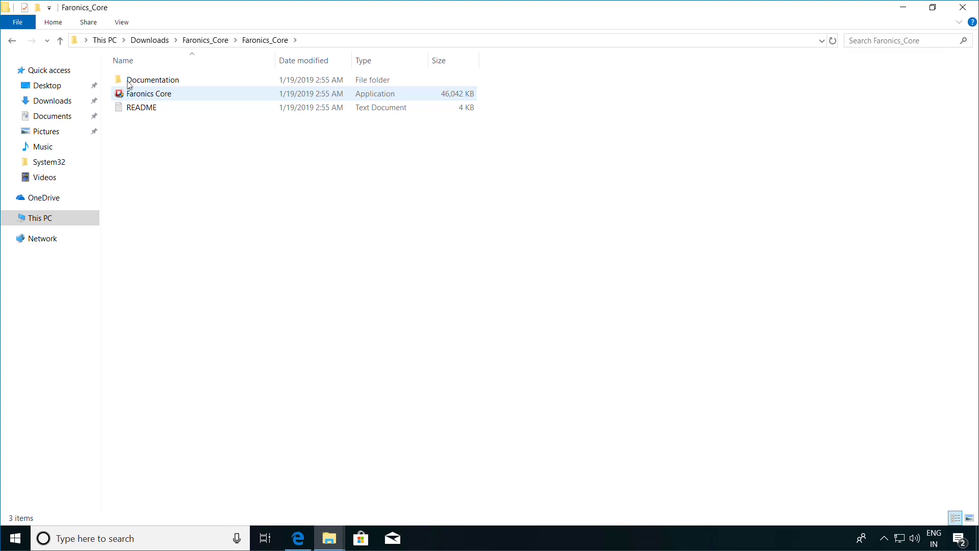
Install Faronics Core with Core Console and Core Server into the default folder, skipping SQL Server
double_click(129, 85)
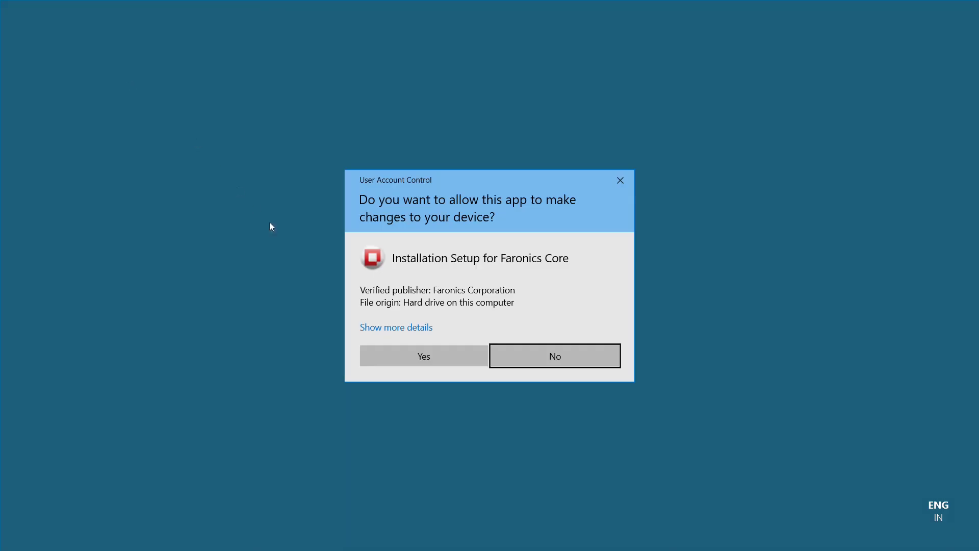
click(420, 355)
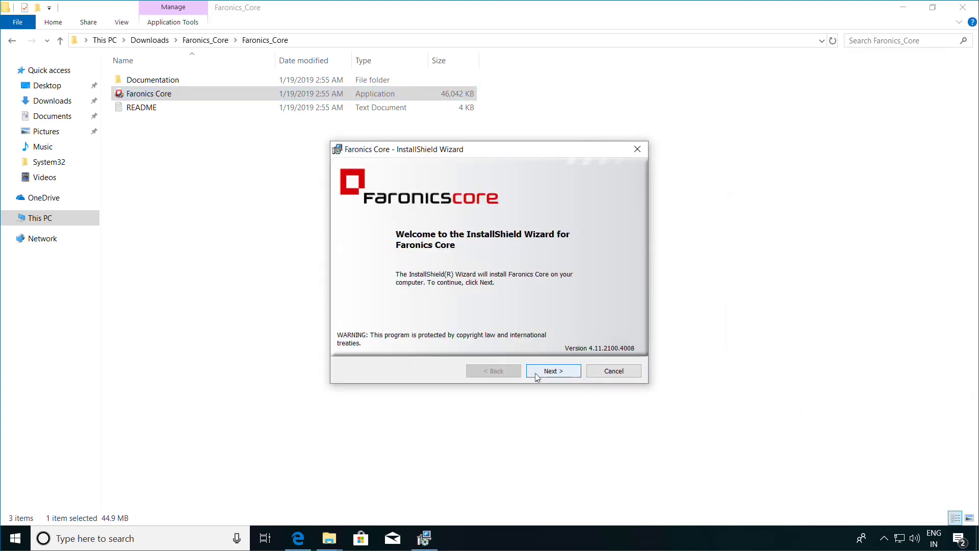
click(537, 375)
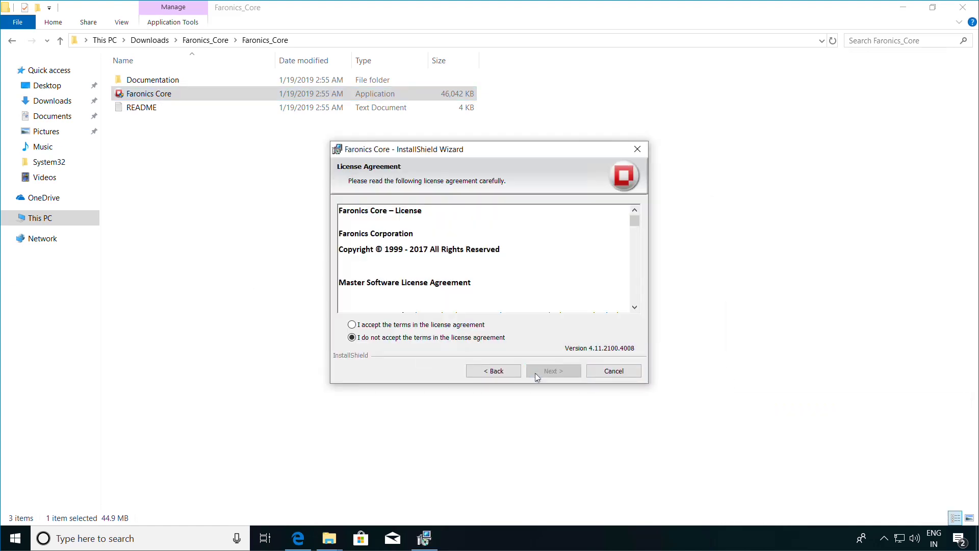
click(448, 326)
click(567, 380)
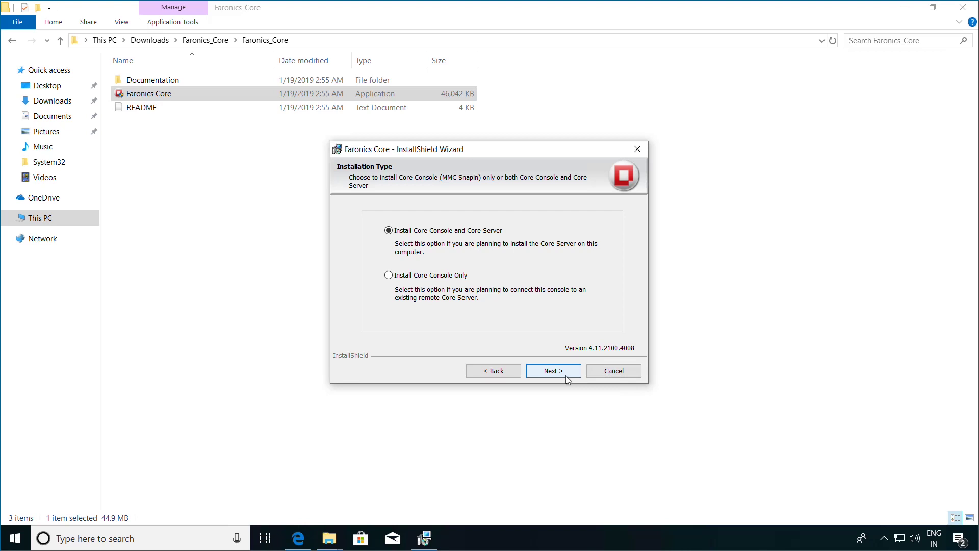
click(566, 376)
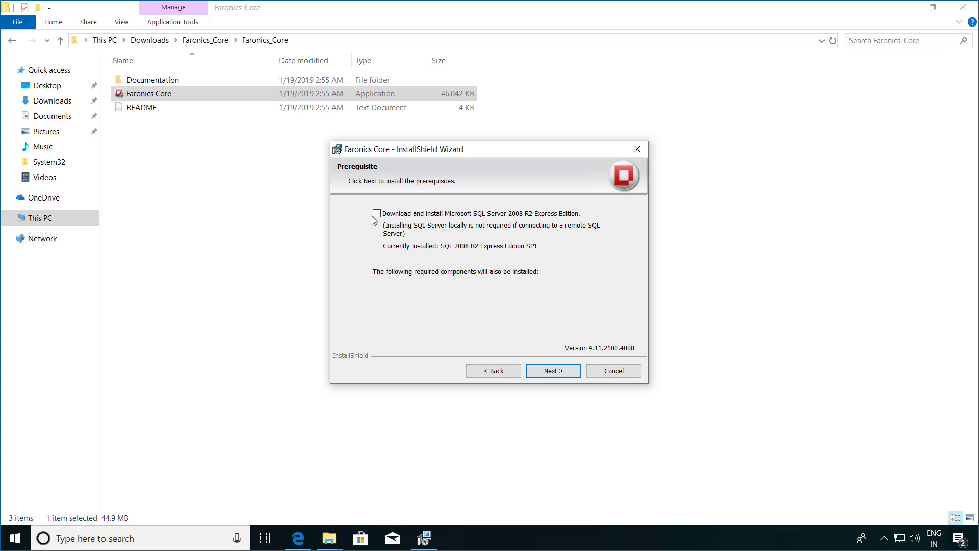
click(558, 373)
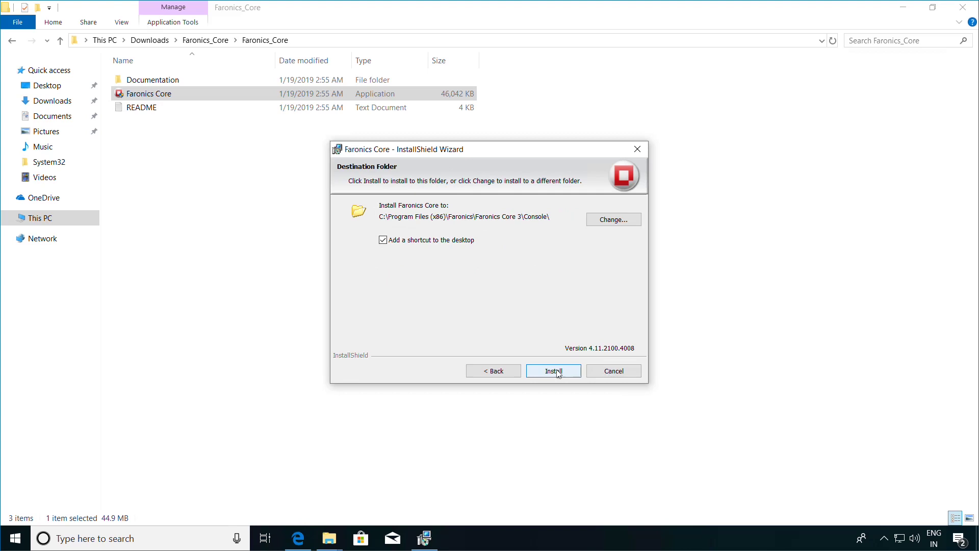
click(559, 371)
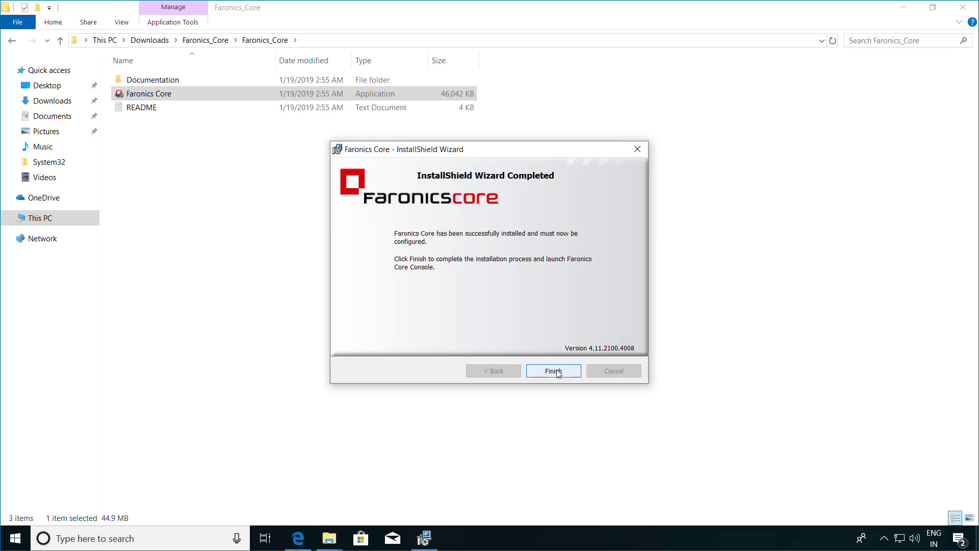
click(554, 371)
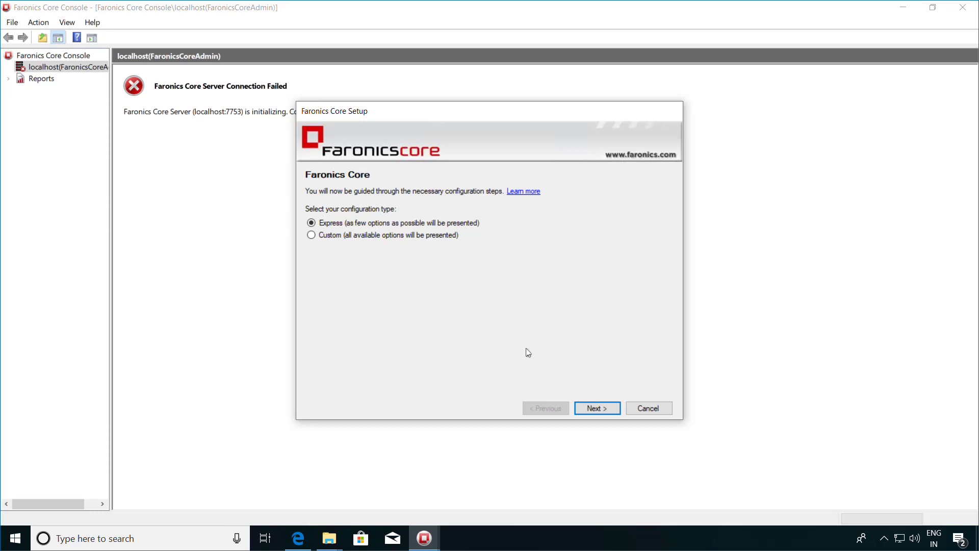
Choose the setup type and name the new certificate FaronicsCoreCertificate
click(311, 236)
click(592, 411)
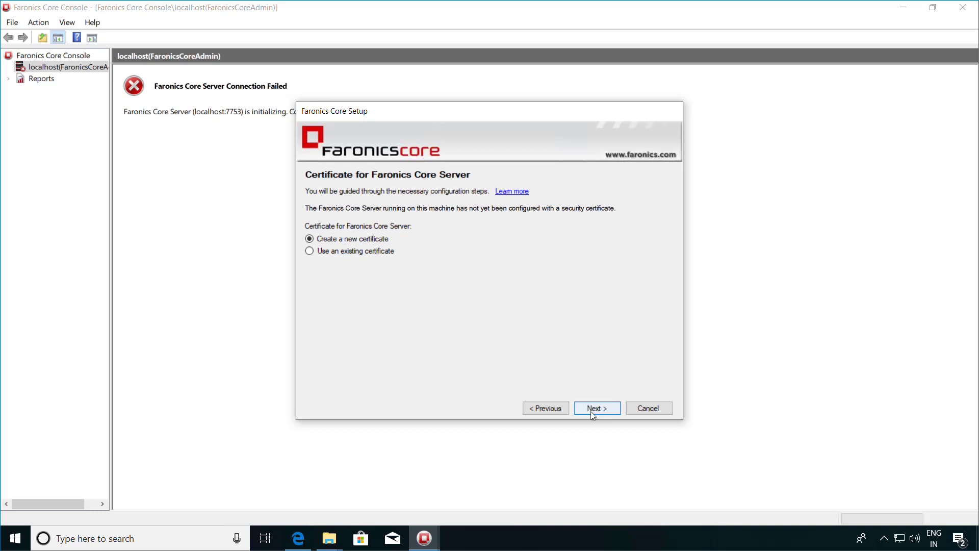
click(591, 411)
click(363, 235)
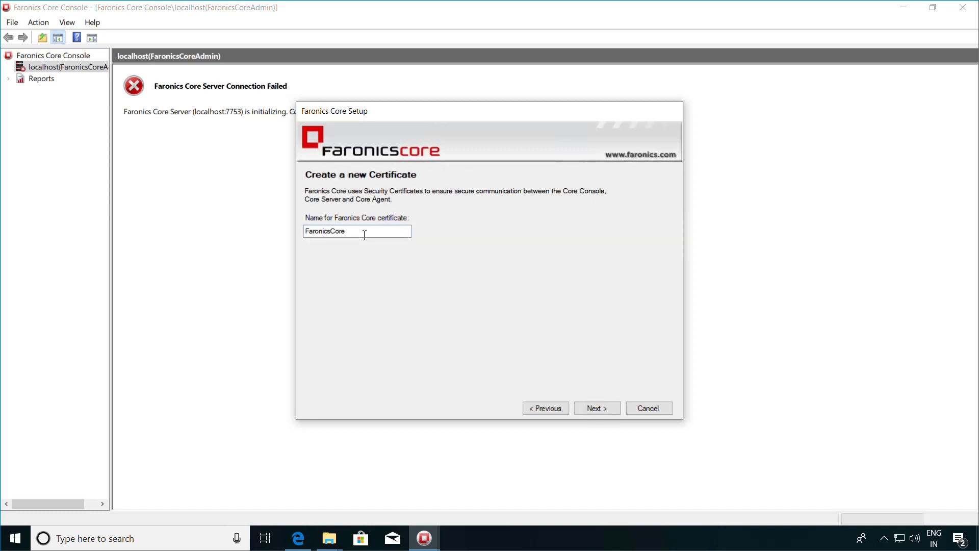
text(Certificate)
click(595, 408)
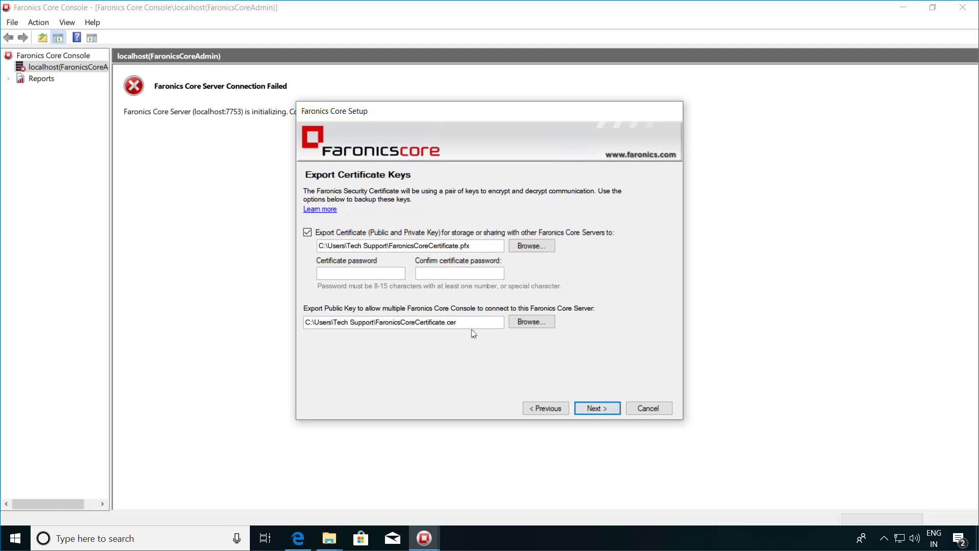
Enter and confirm the certificate's export password
click(379, 274)
text(********)
key(Tab)
text(****)
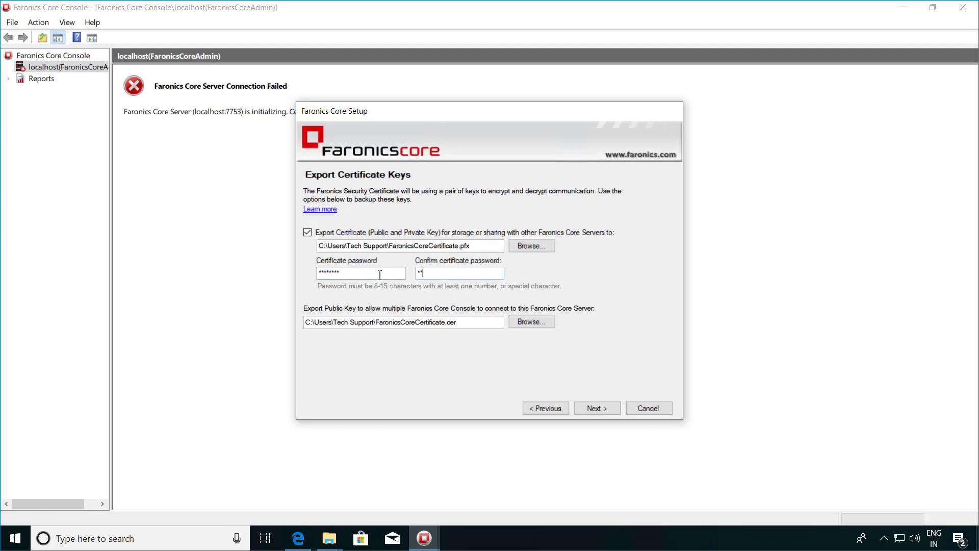
text(****)
click(594, 408)
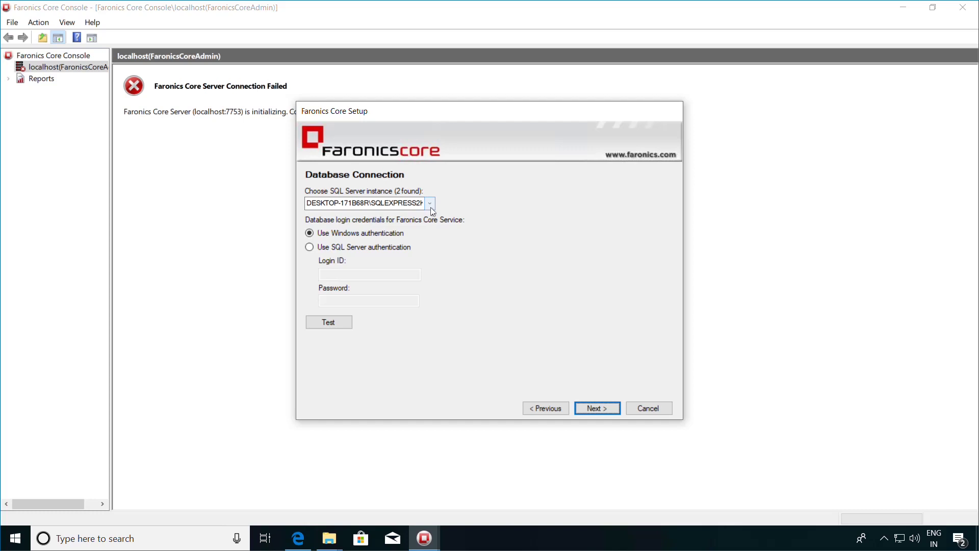
Connect to the DESKTOP-171B68R\SQLEXPRESS2K8 SQL Server instance and confirm the connection test succeeds
click(430, 204)
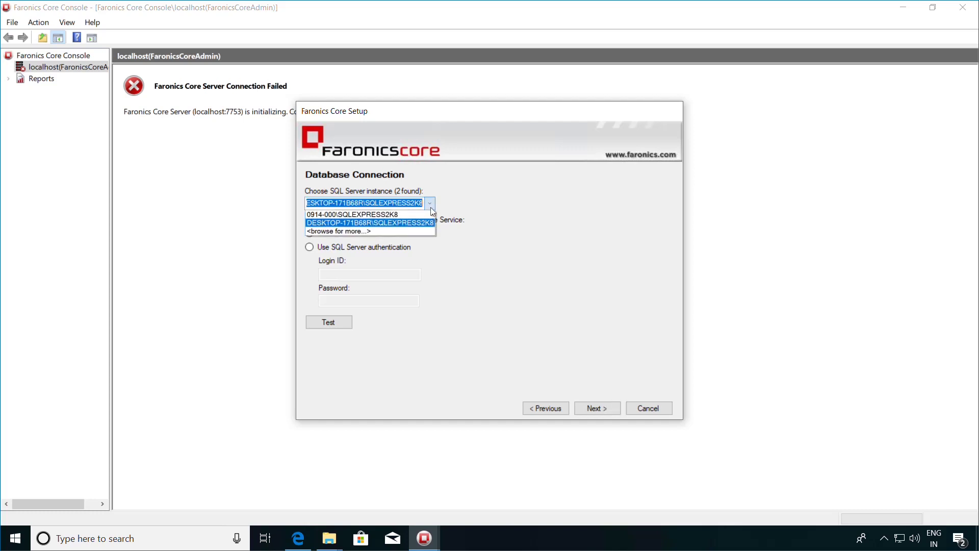
click(431, 208)
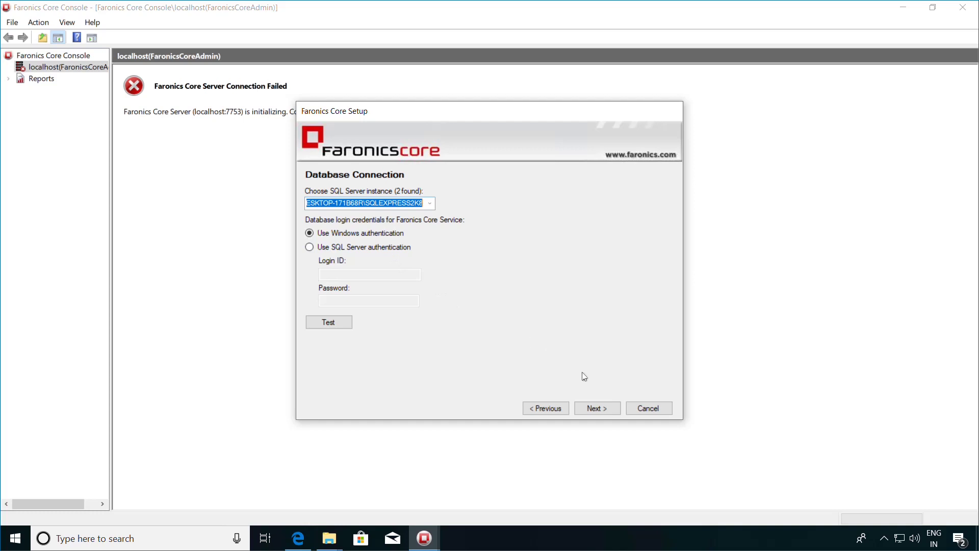
click(329, 329)
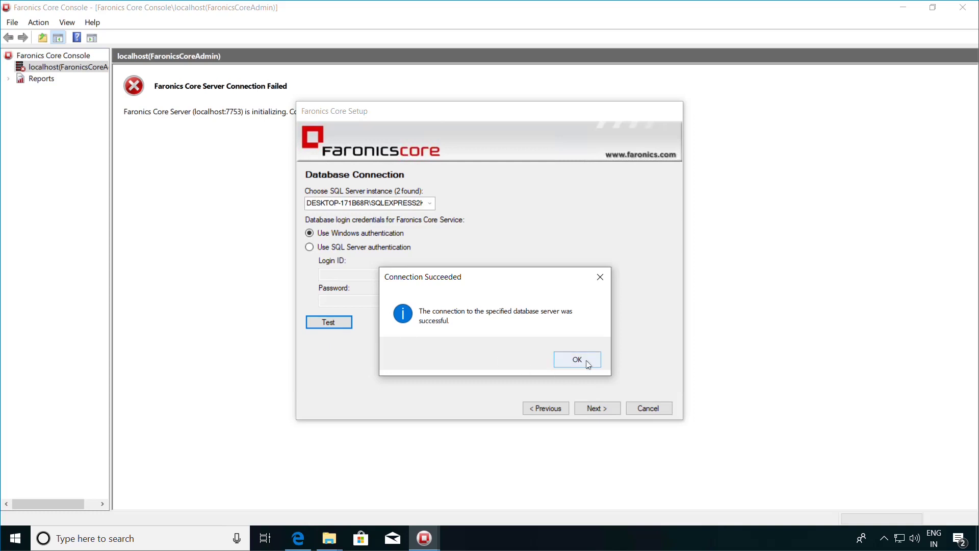
click(588, 364)
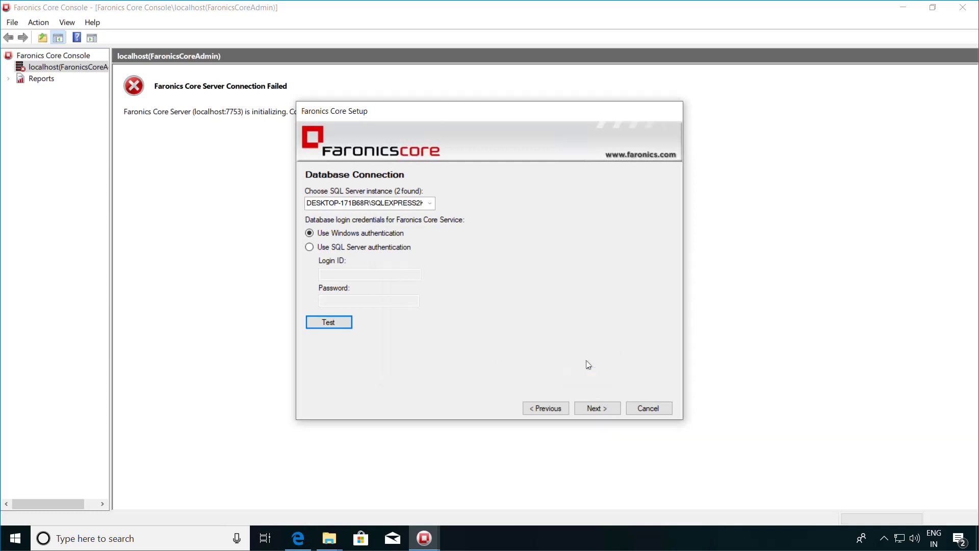
click(598, 411)
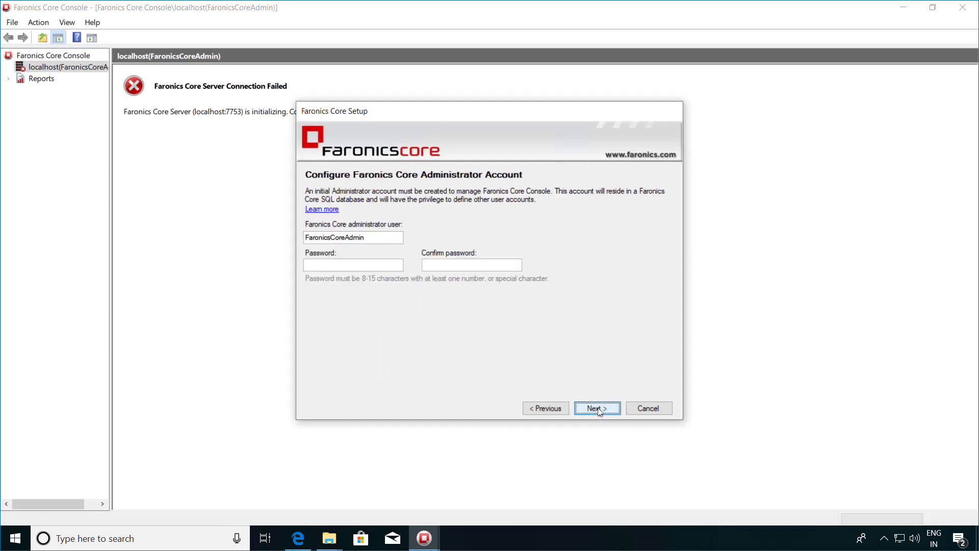
Enter and confirm the FaronicsCoreAdmin account password
click(360, 265)
text(*********)
key(Tab)
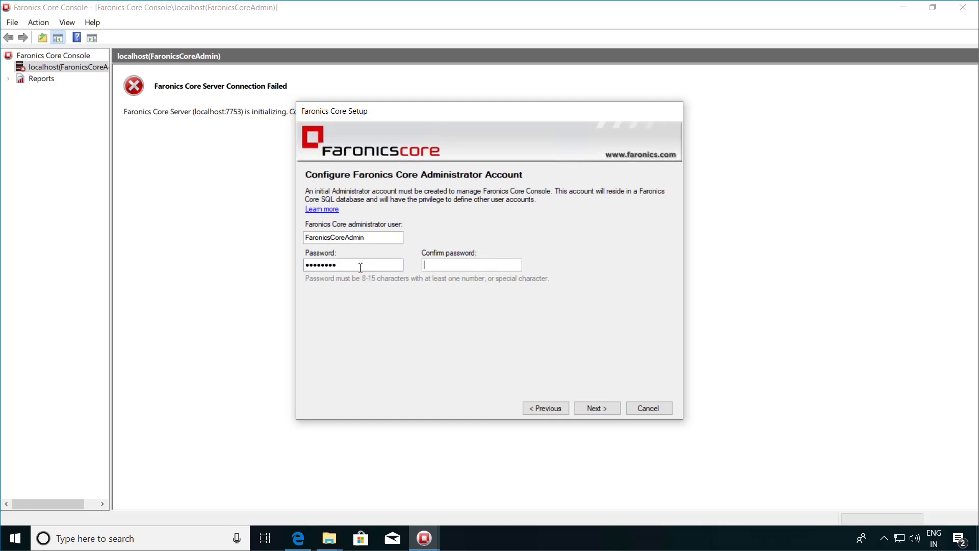
text(*********)
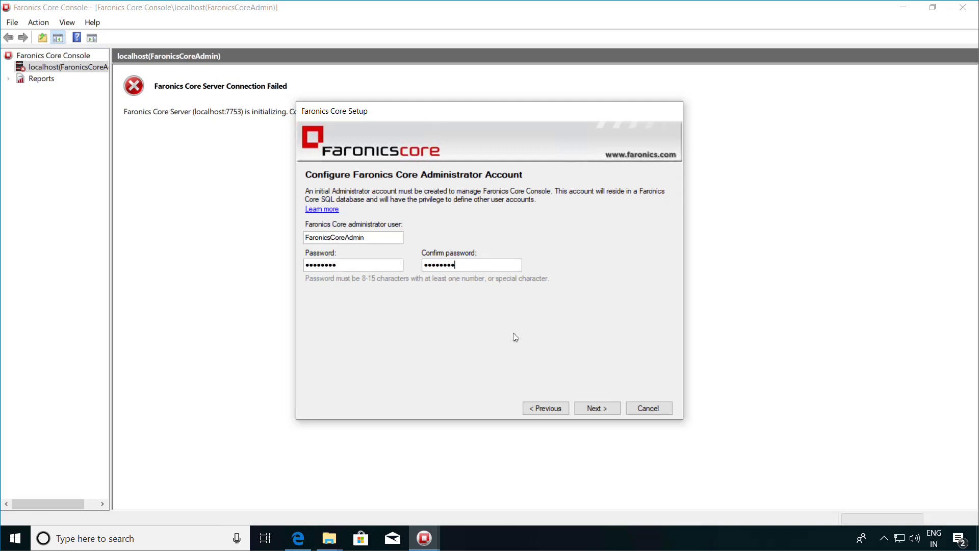
click(596, 408)
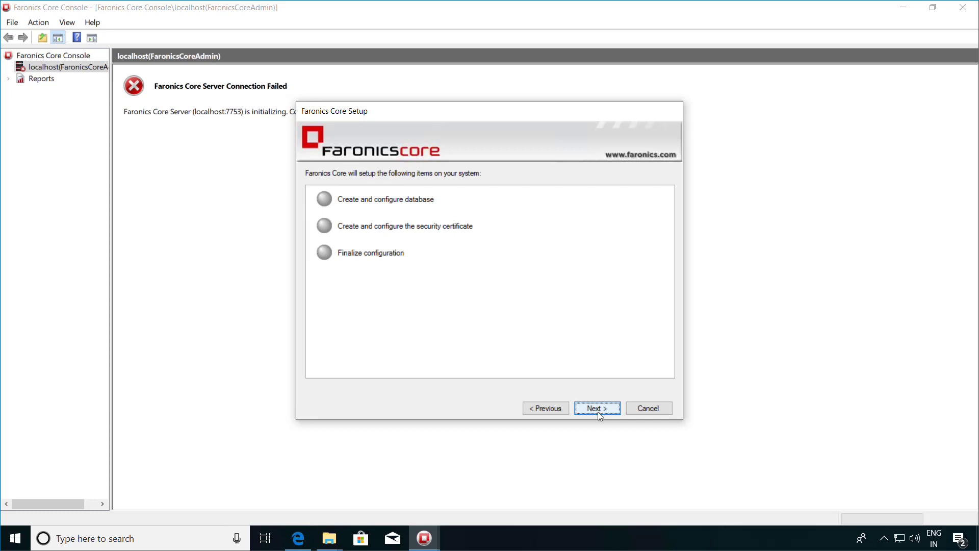
Create the database and certificate, review the summary, and finish the Faronics Core setup
click(597, 412)
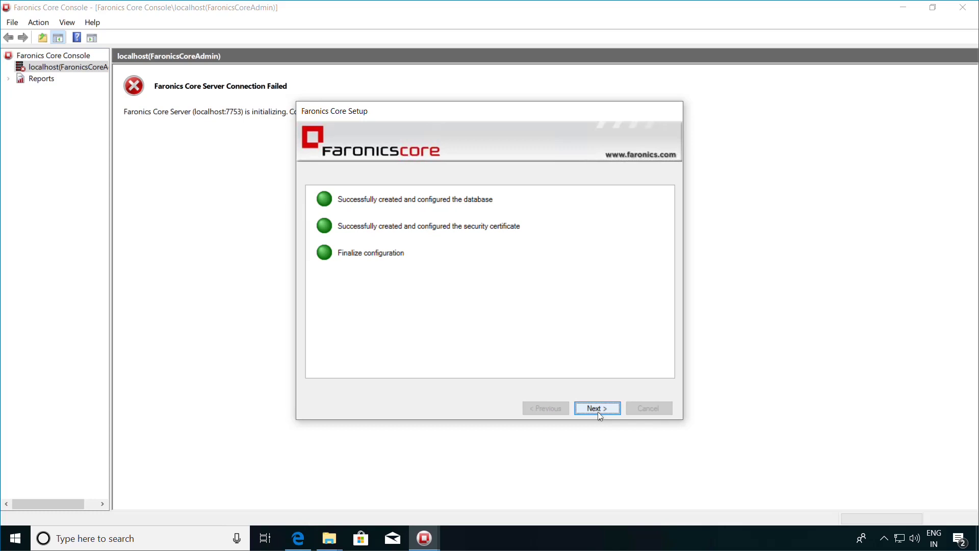
click(597, 410)
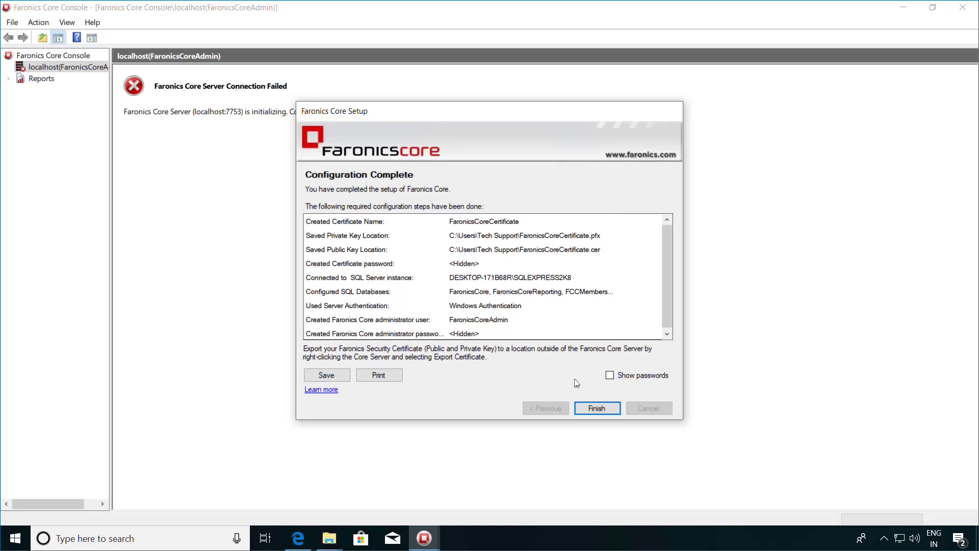
click(597, 409)
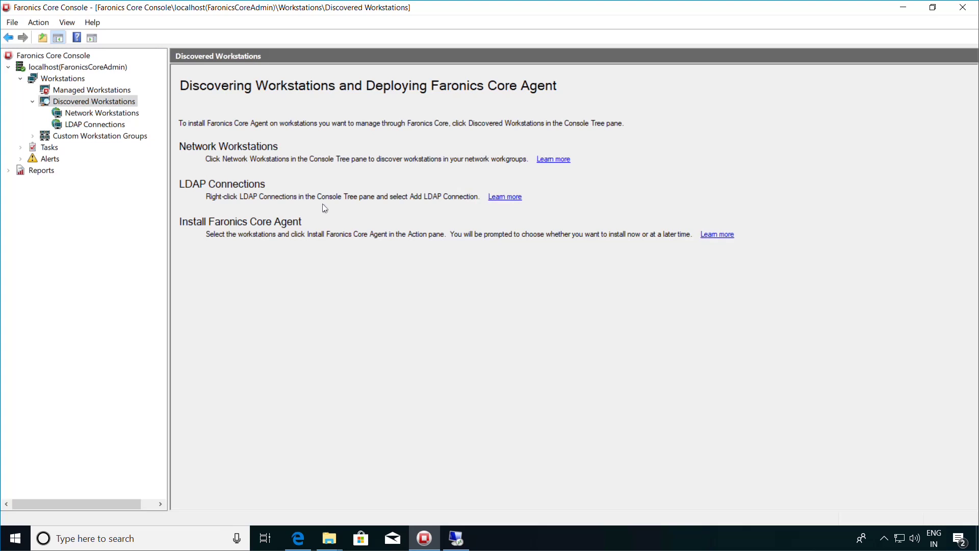
Build the agent installer from localhost with default settings, saving 'Faronics Core Agent' to the Desktop
right_click(56, 70)
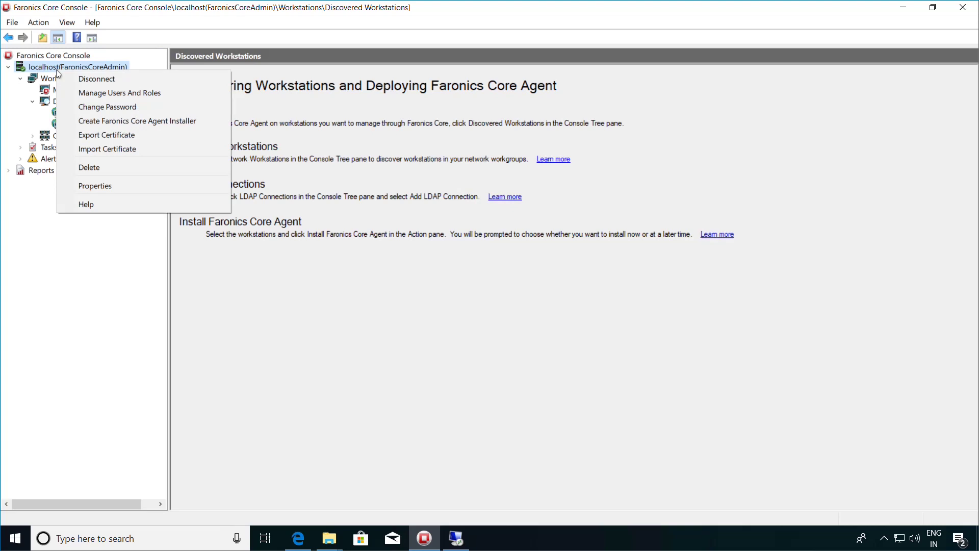
click(116, 121)
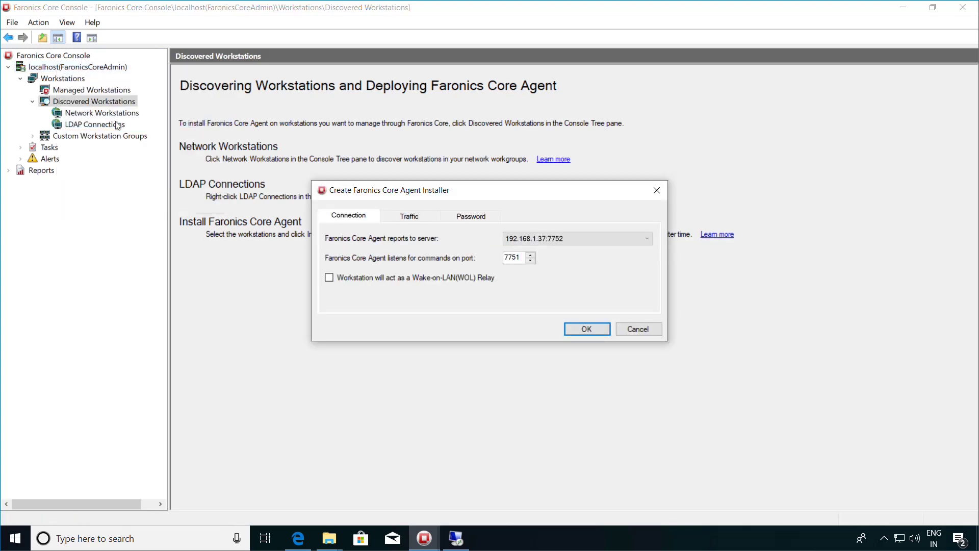
click(471, 217)
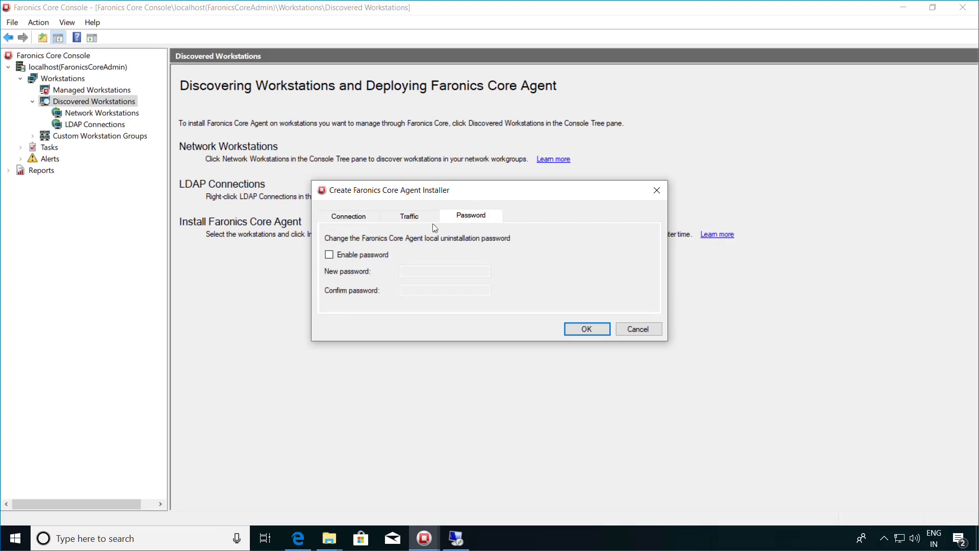
click(371, 216)
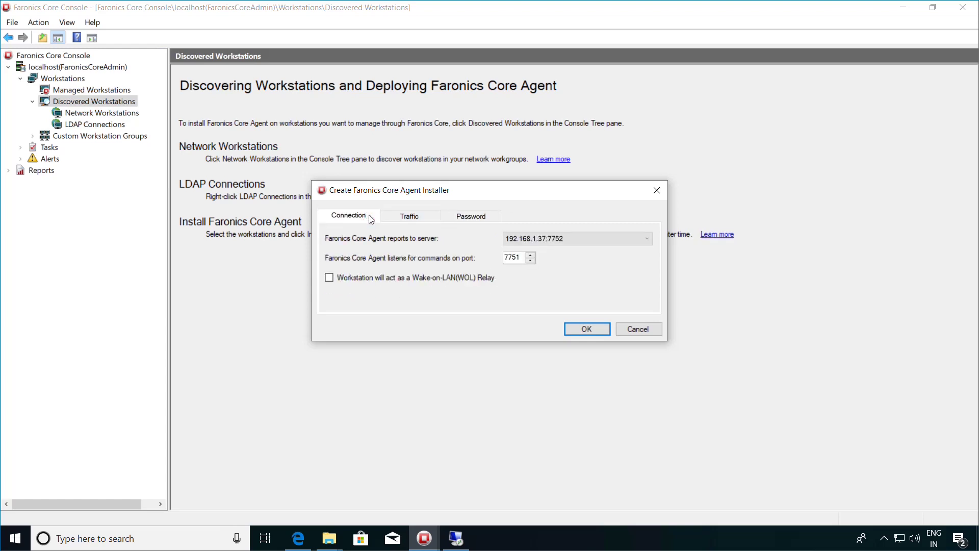
click(603, 330)
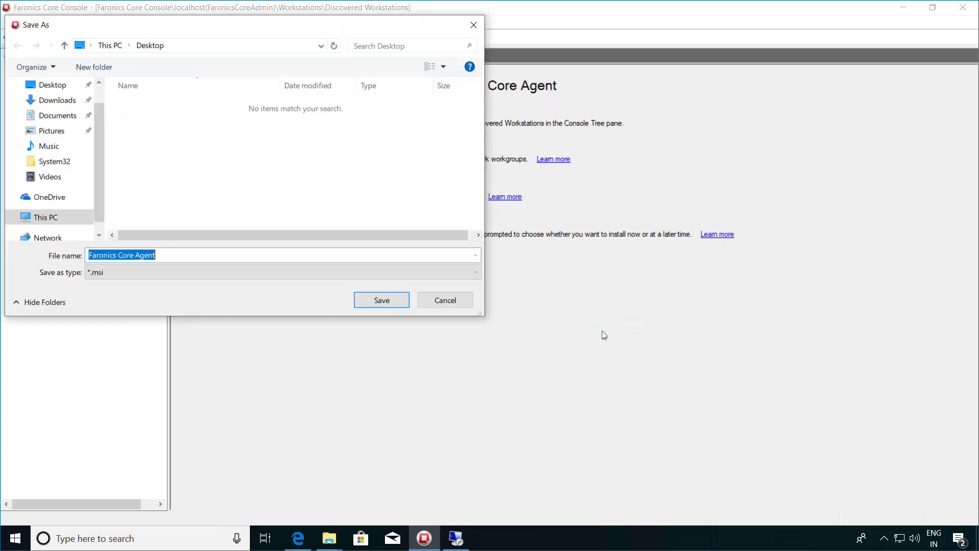
click(200, 257)
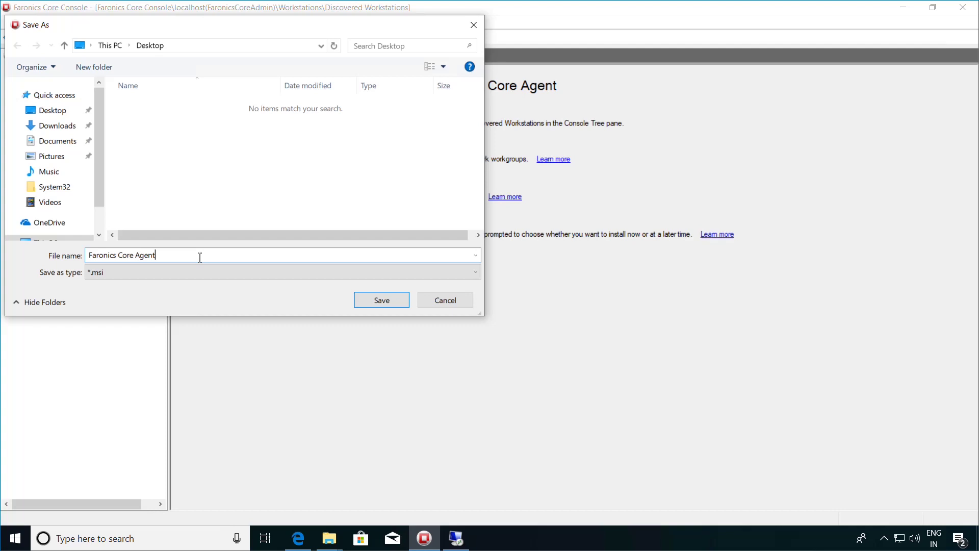
click(362, 302)
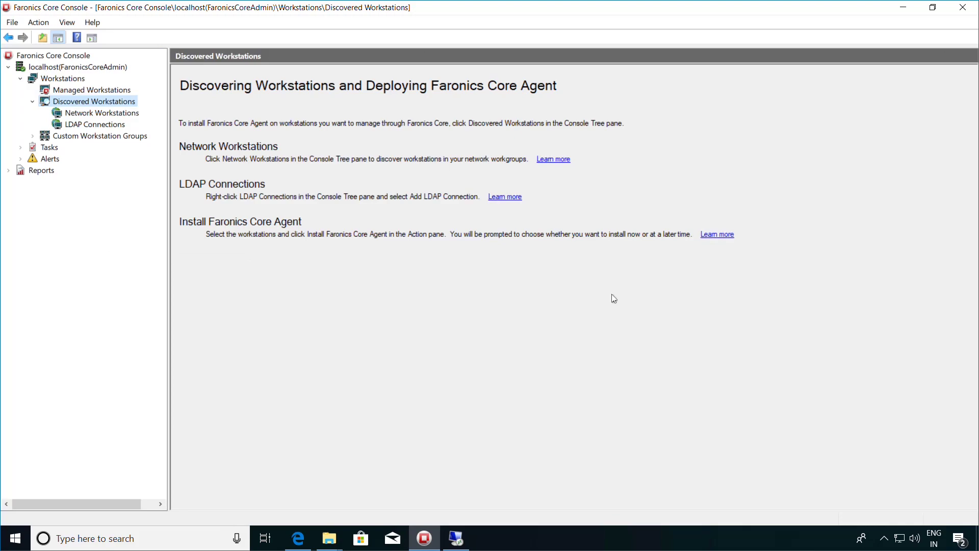
click(457, 538)
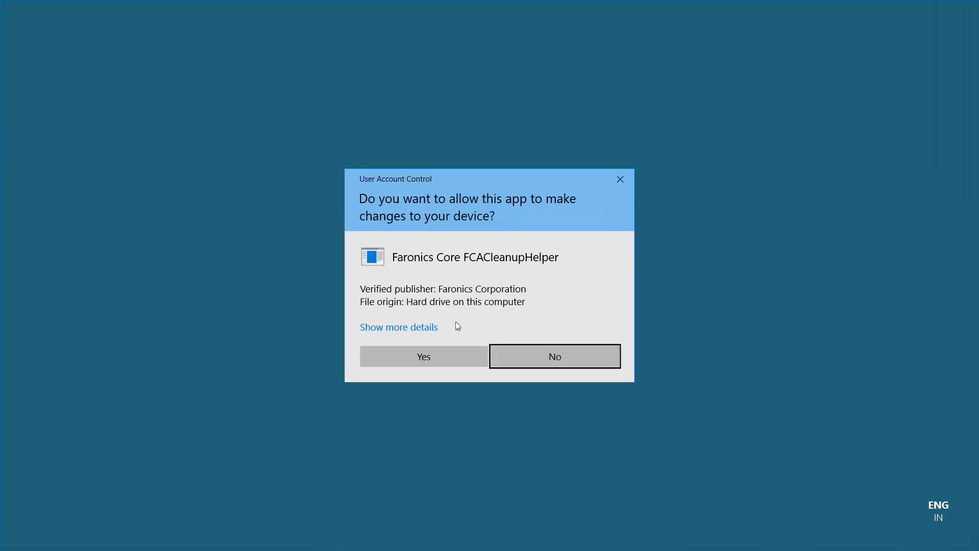
Install the Faronics Core Agent on the workstation, accepting the licence and permission prompts
click(457, 357)
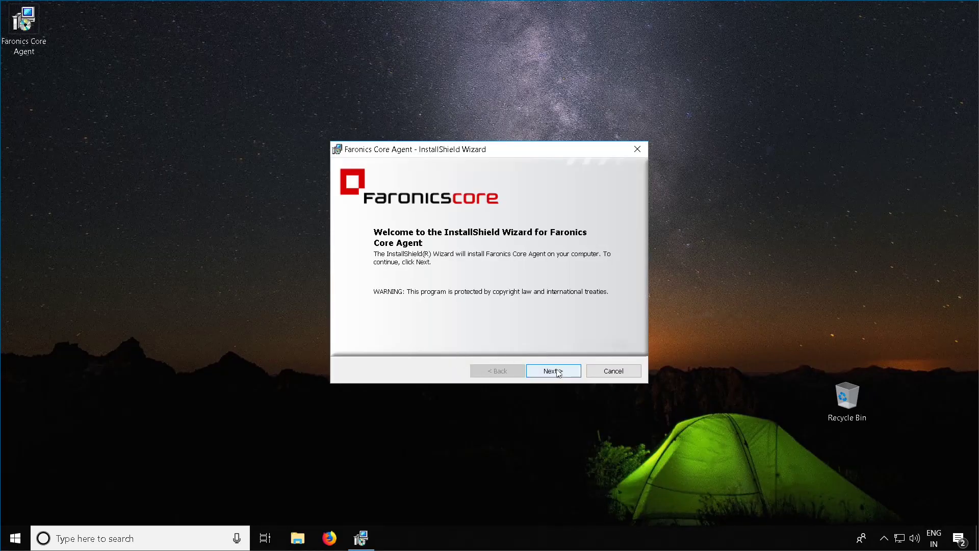
click(556, 371)
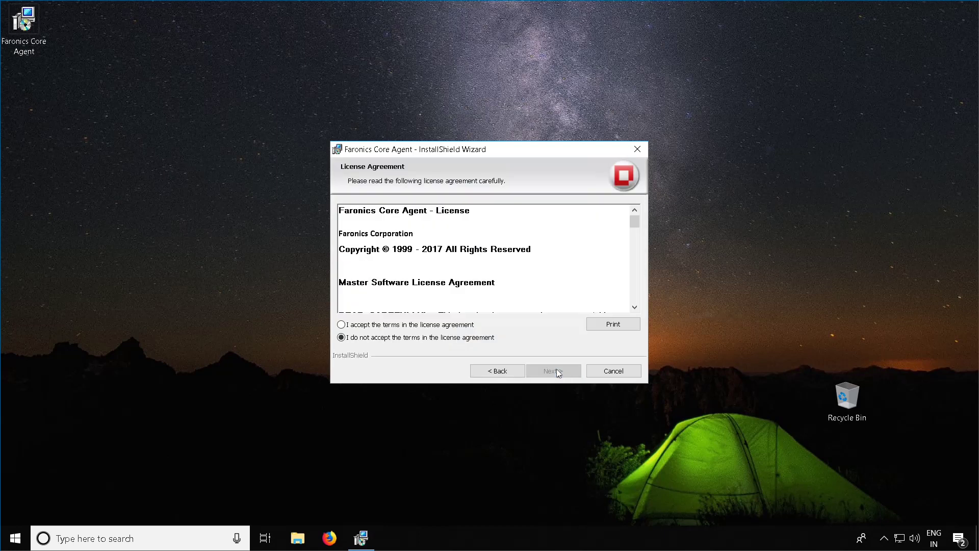
click(404, 325)
click(556, 372)
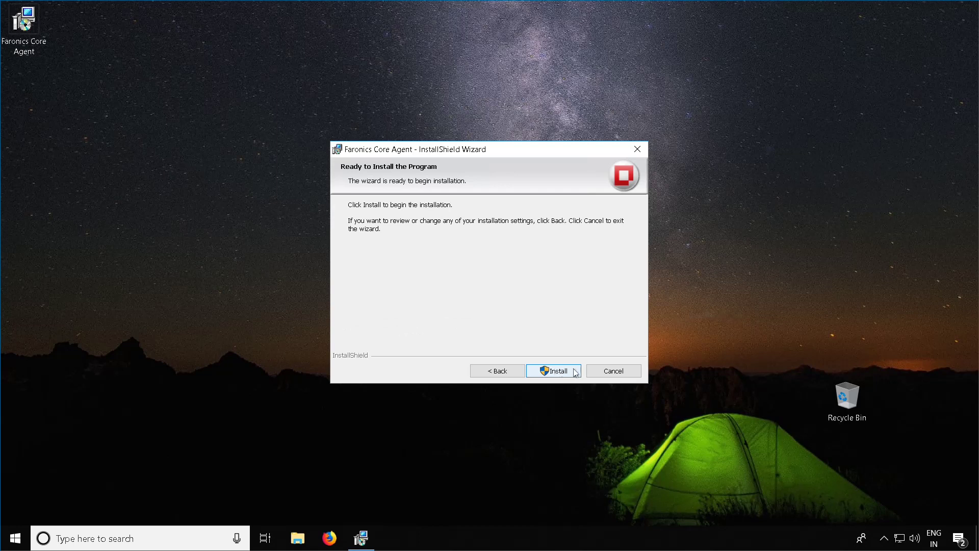
click(575, 372)
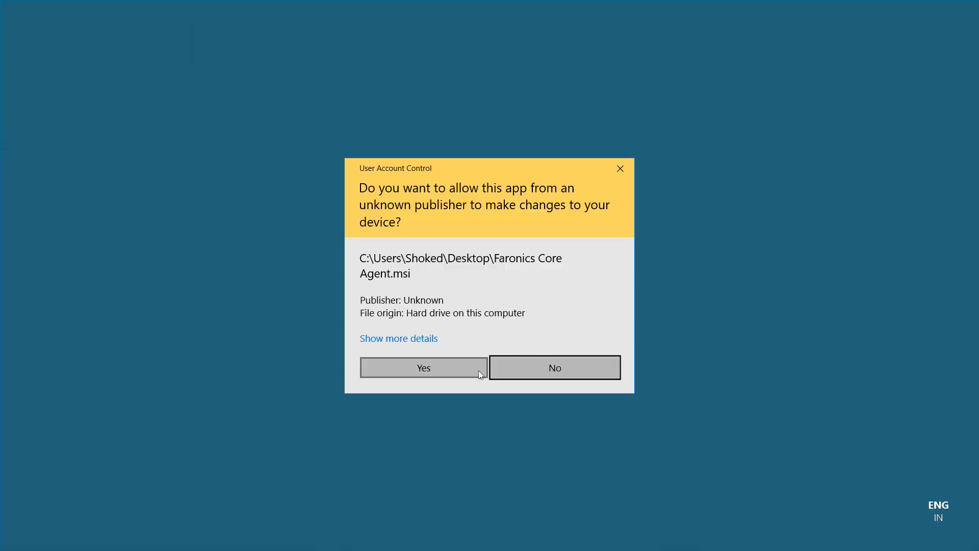
click(479, 371)
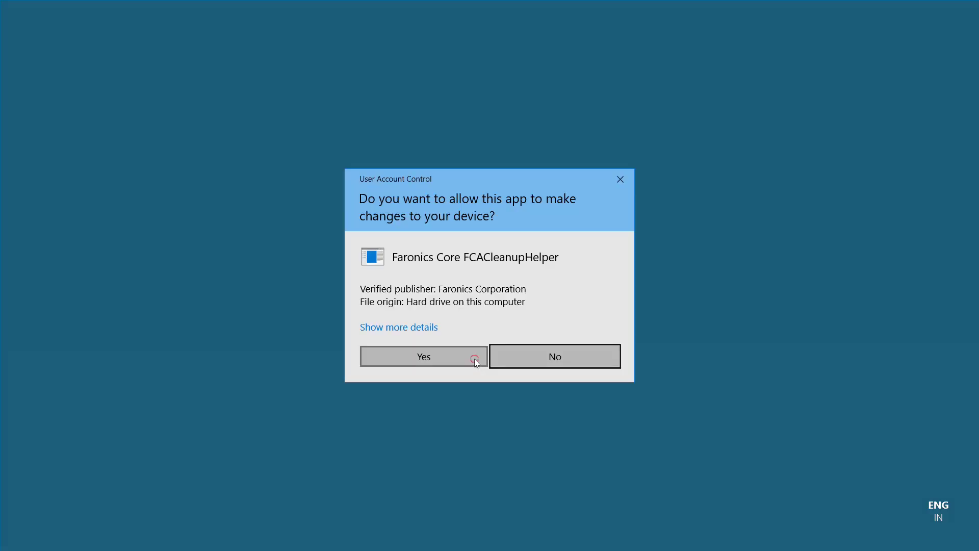
click(473, 357)
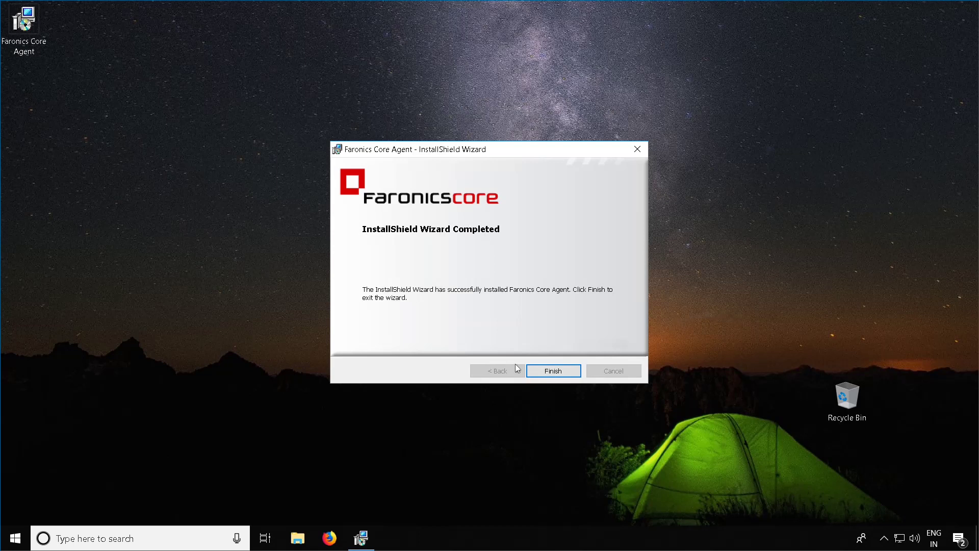
Finish the agent setup and check the workstation in the Managed Workstations list
click(545, 372)
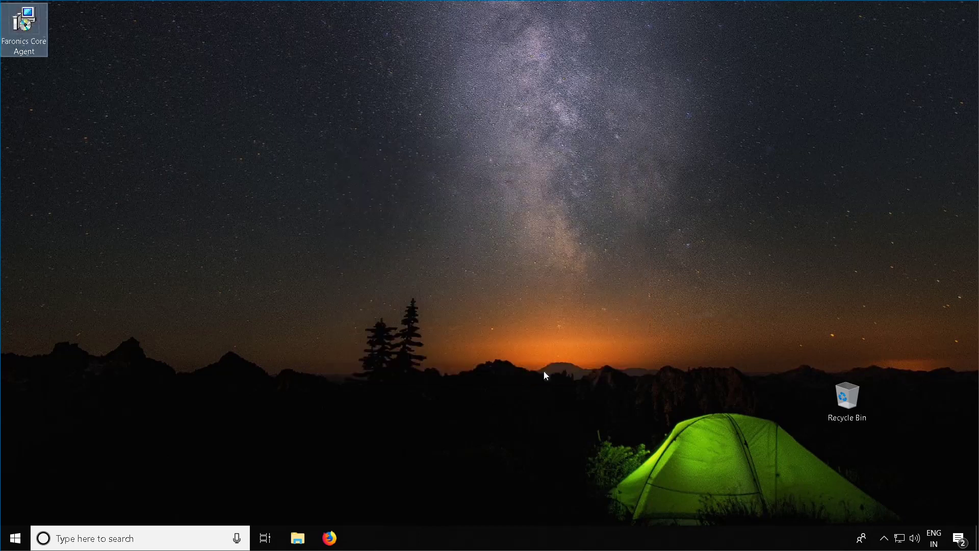
click(619, 6)
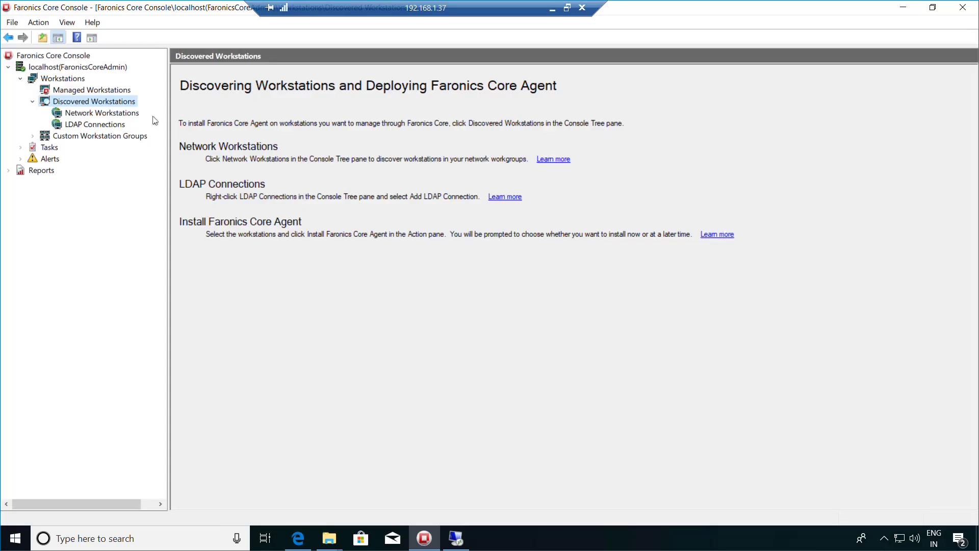
click(76, 91)
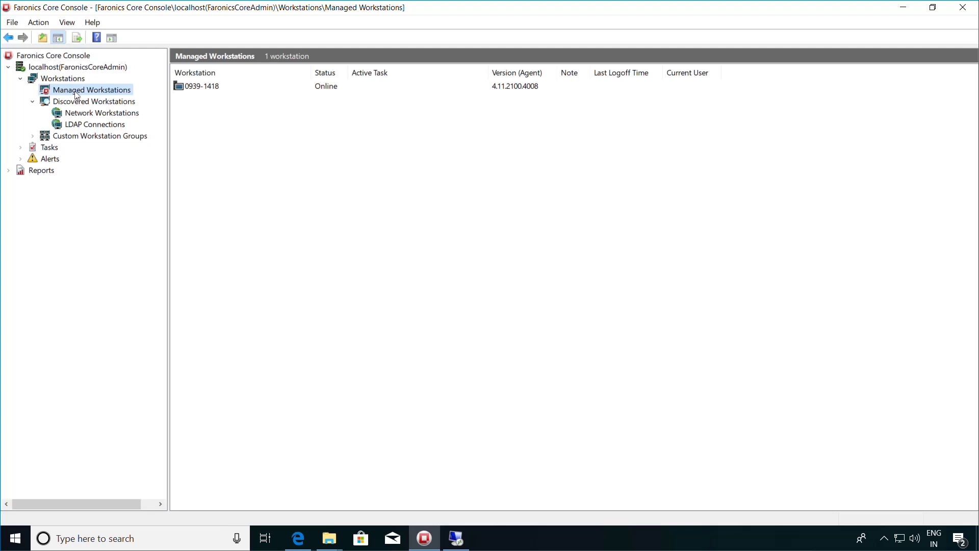